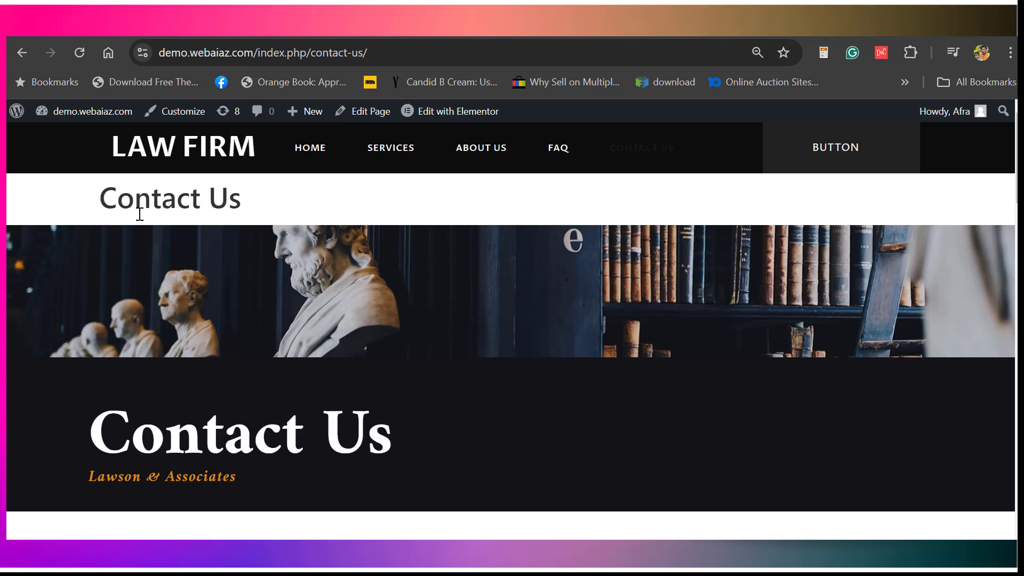
Load the Contact Us page in the Elementor editor via Edit with Elementor.
click(445, 113)
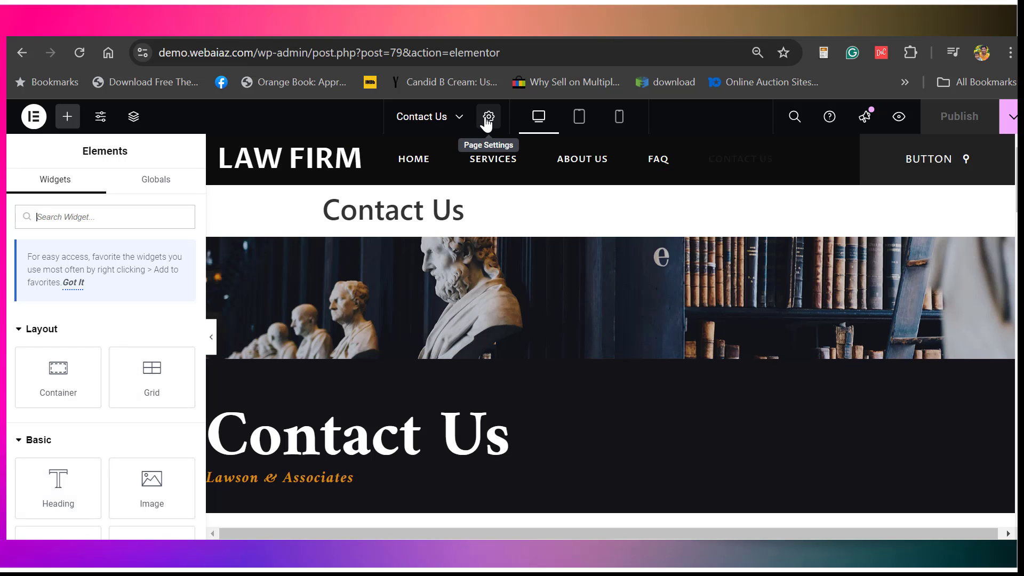
In Page Settings, toggle Hide Title on and then back off so the title shows again.
click(487, 119)
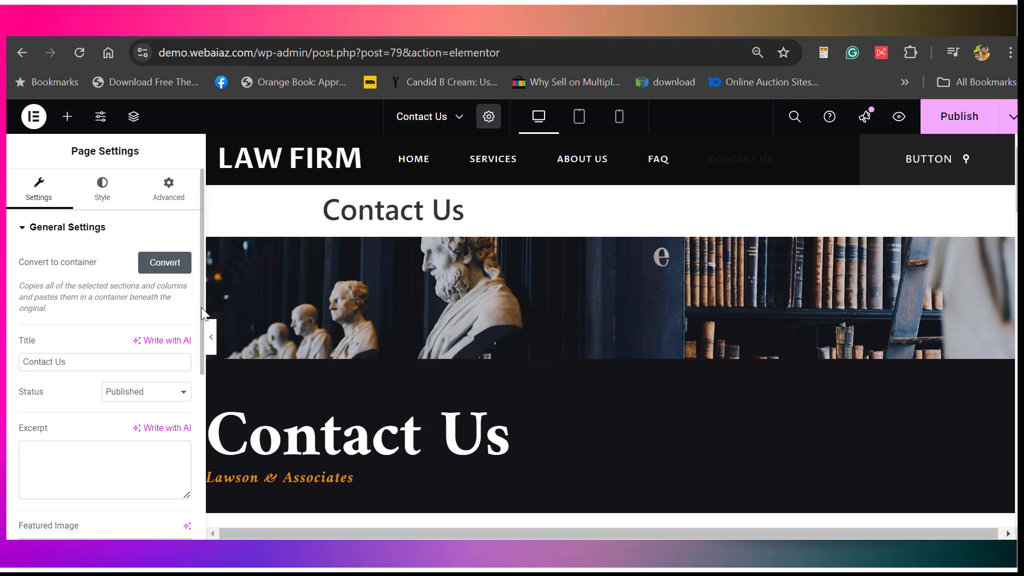
drag(203, 362, 201, 478)
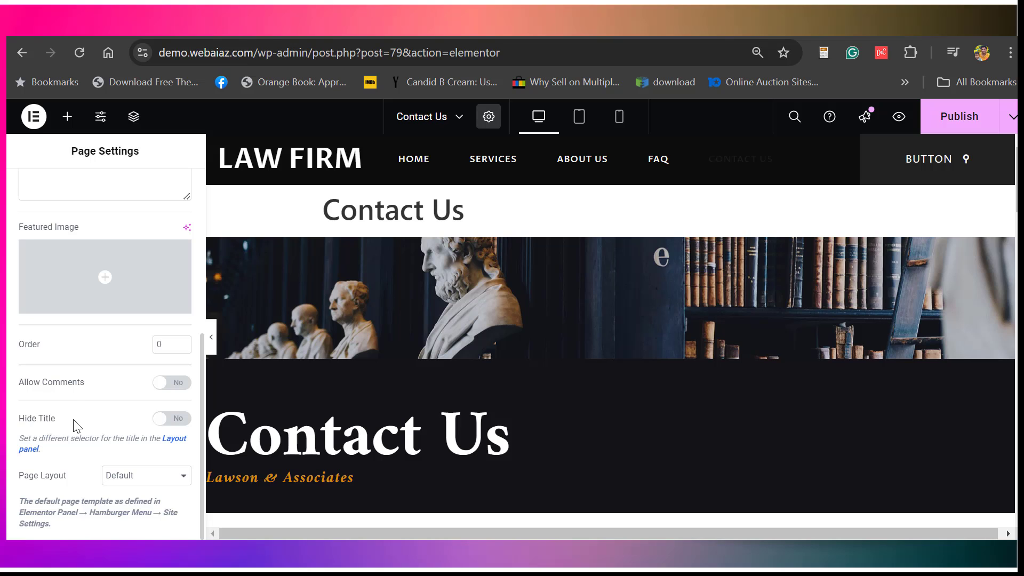
click(174, 422)
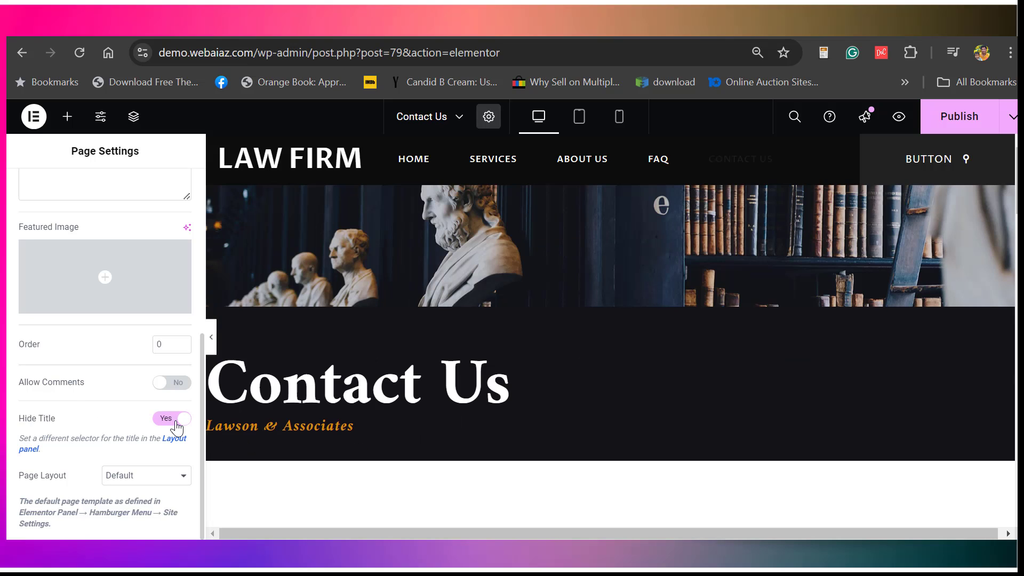
mouse_move(407, 264)
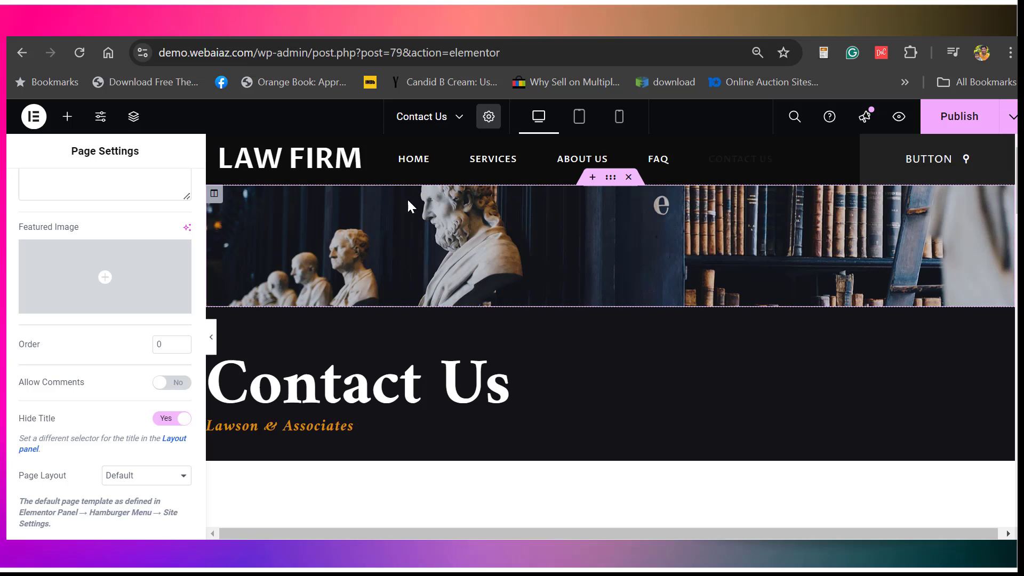
click(171, 420)
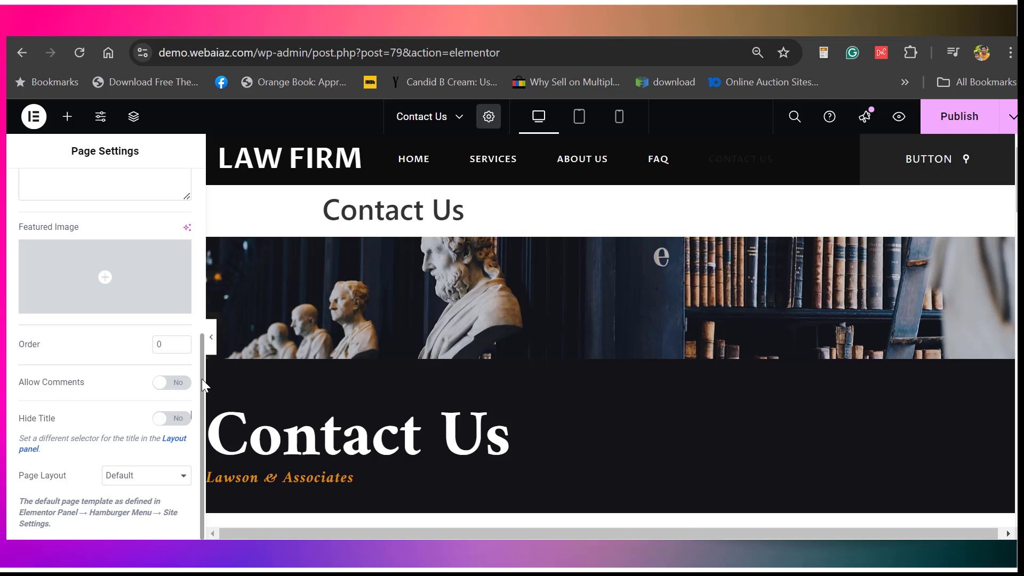
Set the Page Layout to Elementor Full Width, removing the default title above the banner.
click(127, 478)
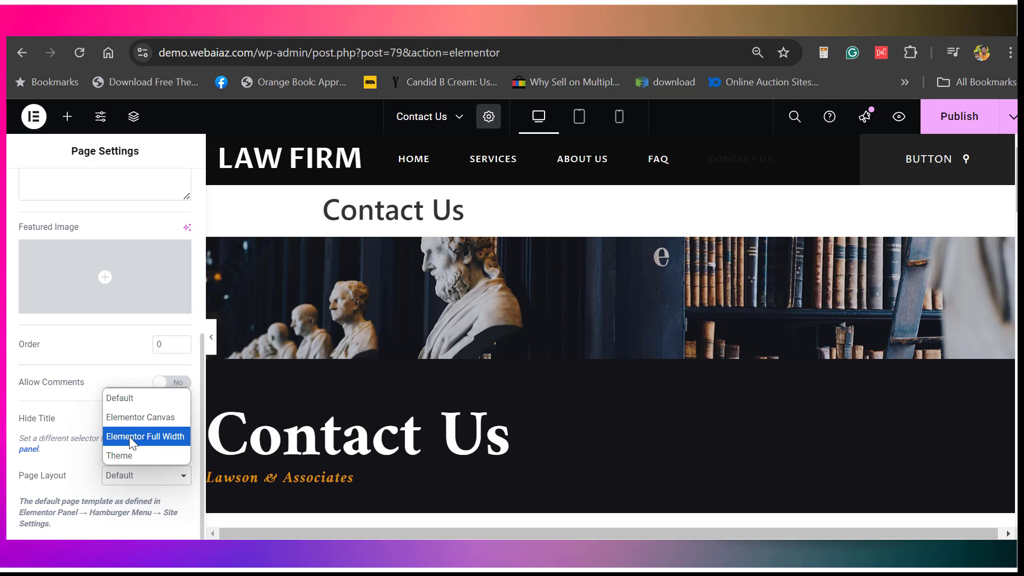
click(129, 436)
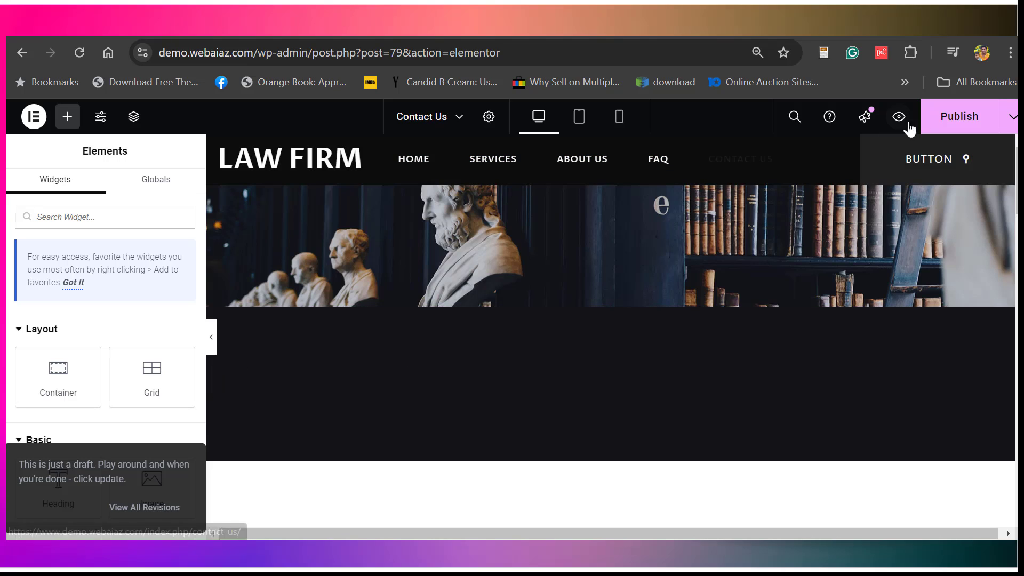
Publish the page and view it live with no default title above the Contact Us banner.
click(952, 116)
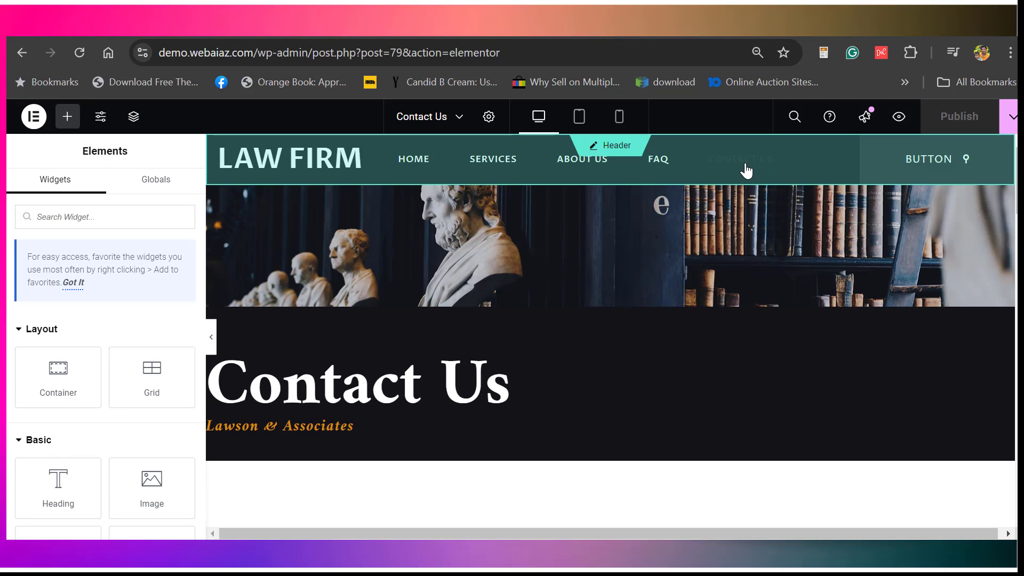